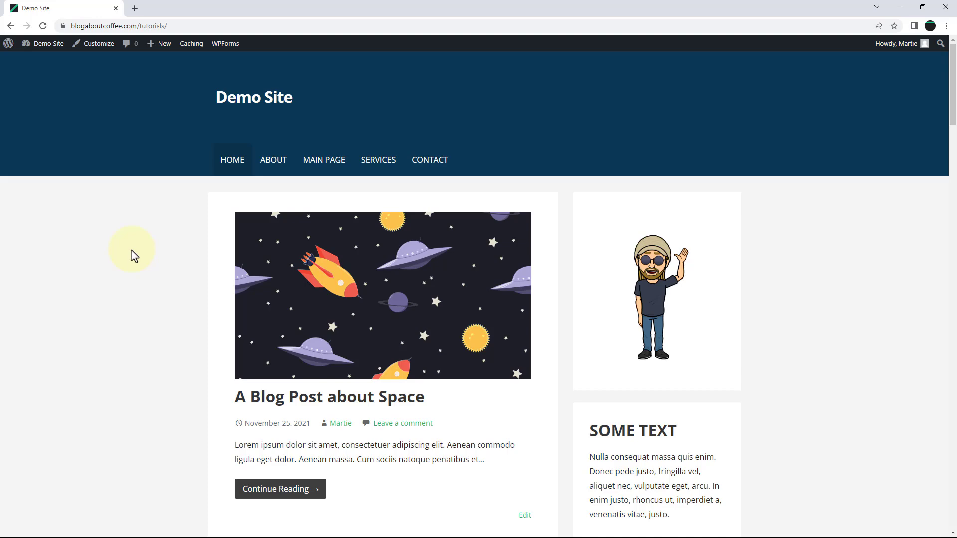
- Search the plugin directory for 'content aware sidebars', then install and activate it
left_click(56, 50)
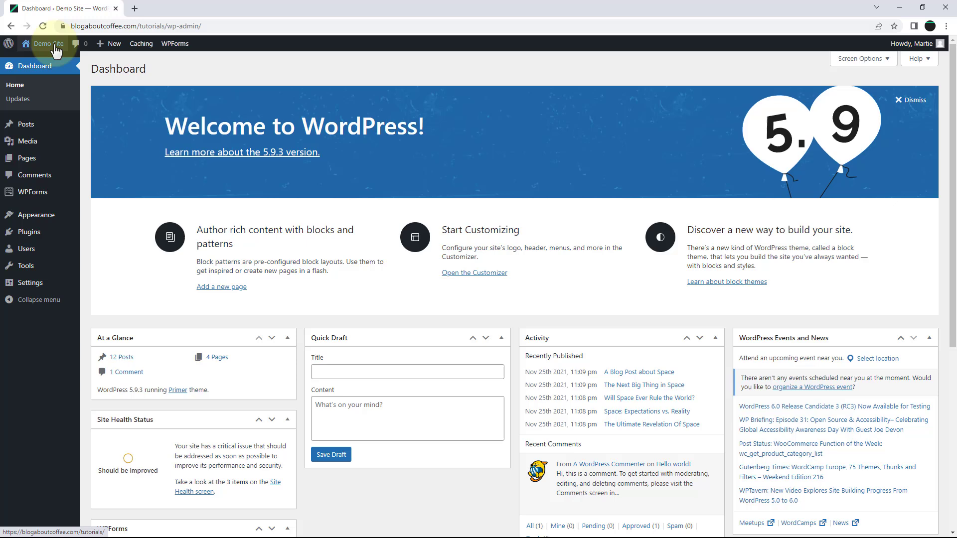
mouse_move(39, 239)
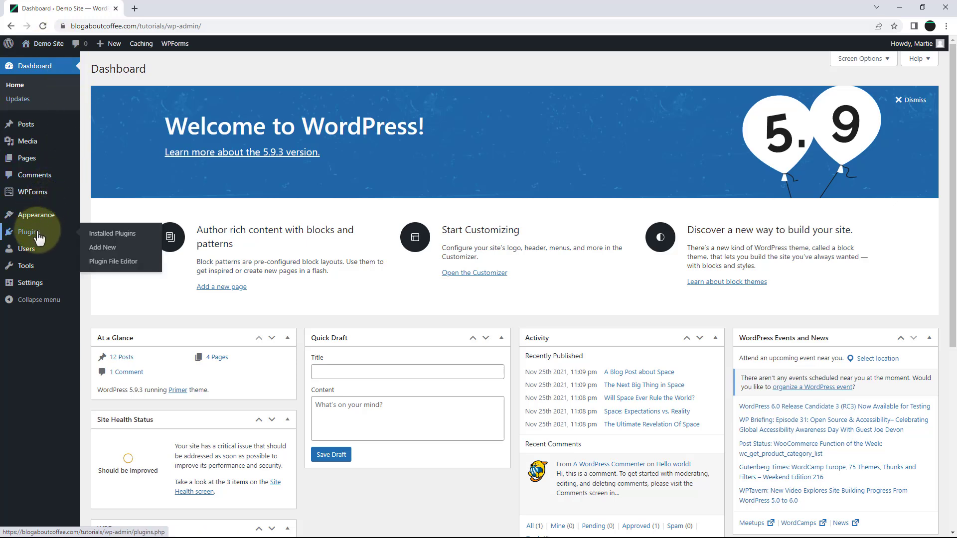
left_click(109, 249)
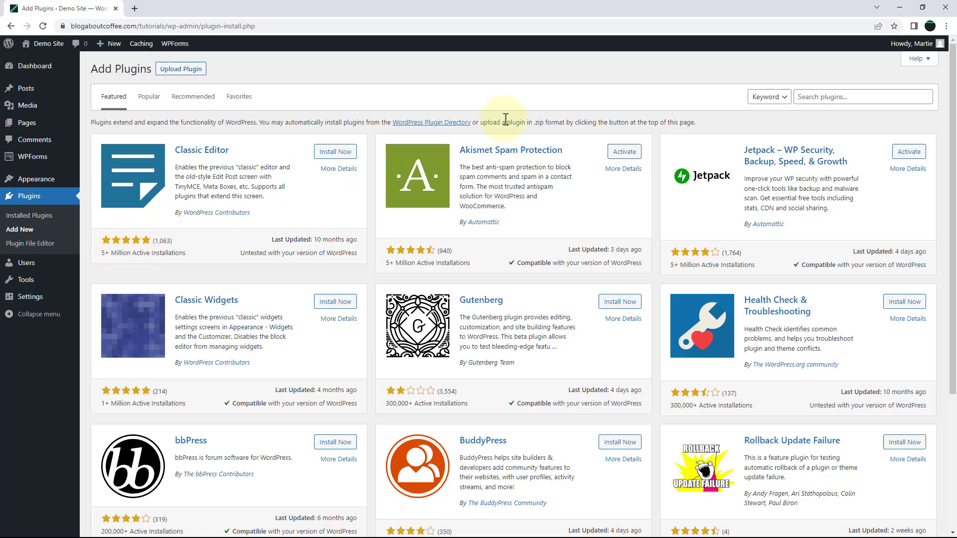
left_click(811, 97)
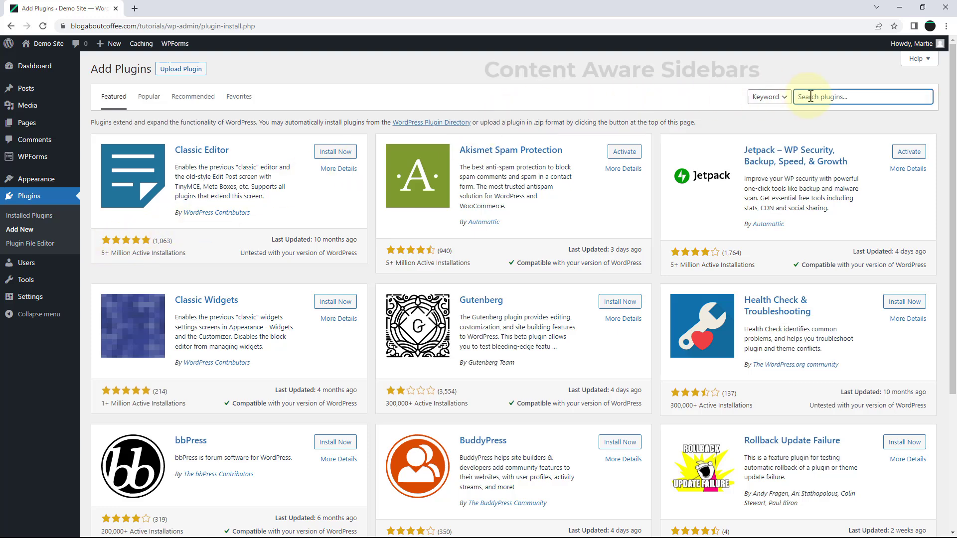
type("conte")
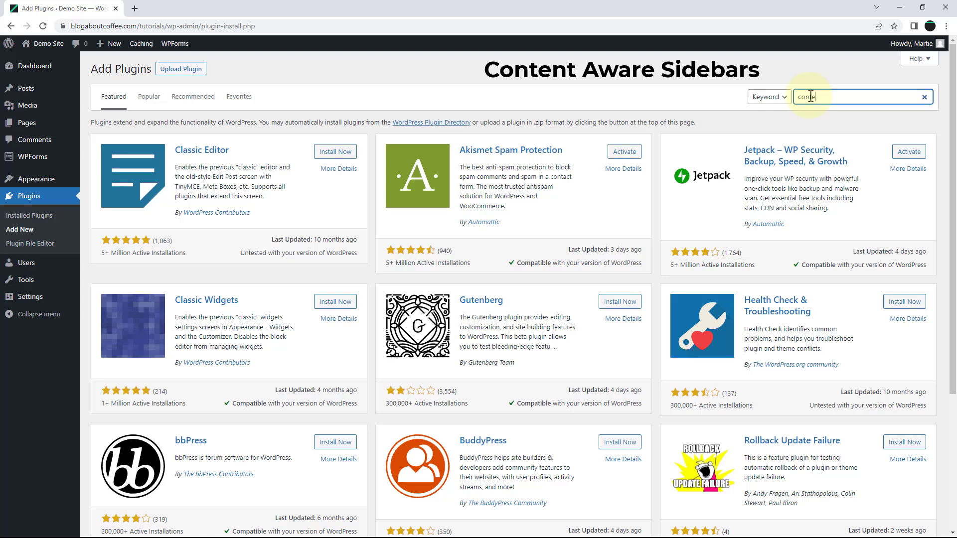
type("nt aware sidebars")
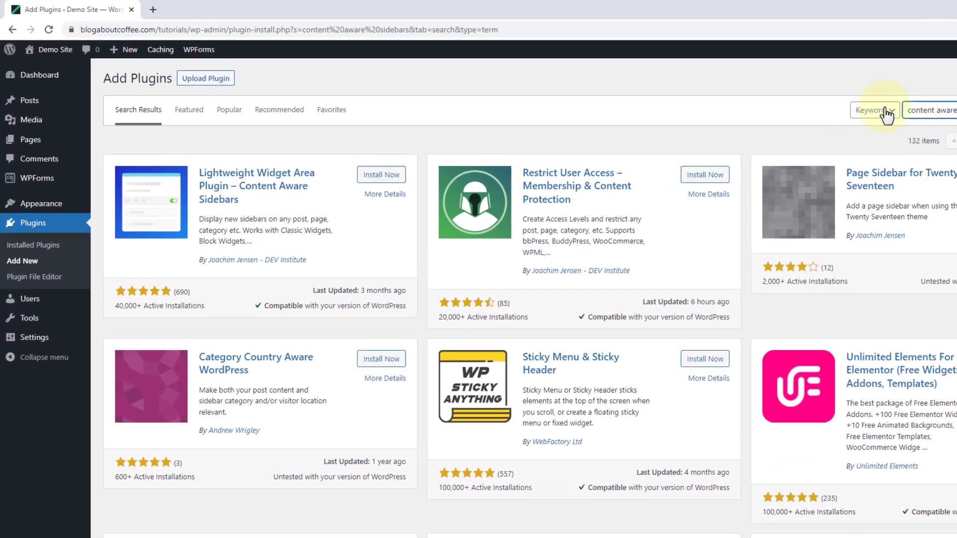
left_click(379, 182)
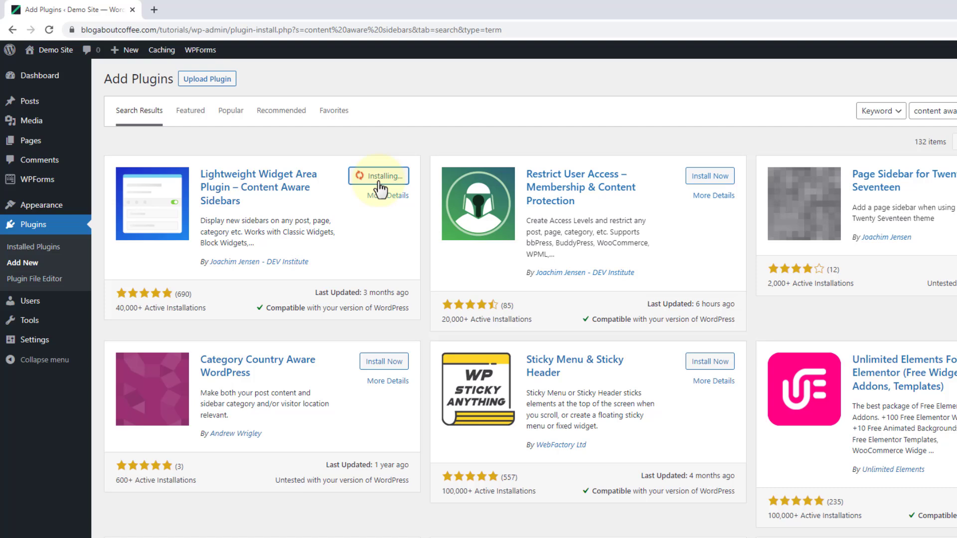
left_click(380, 184)
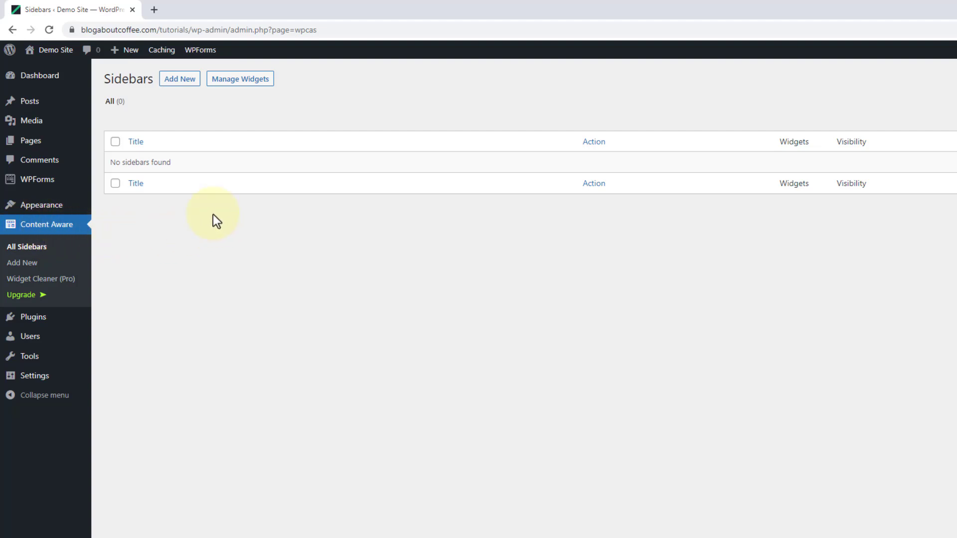
- Add a new sidebar titled 'Custom Sidebar 1'
left_click(184, 85)
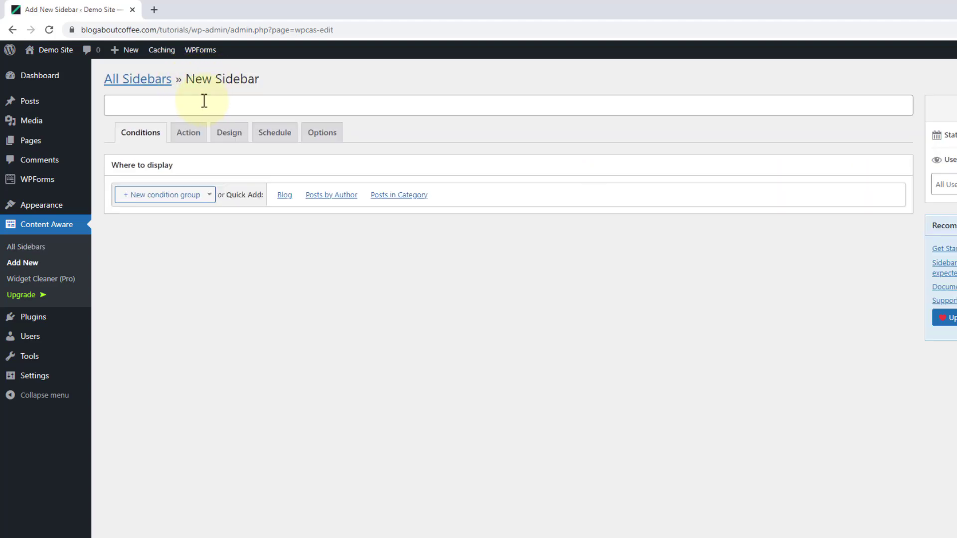
left_click(204, 101)
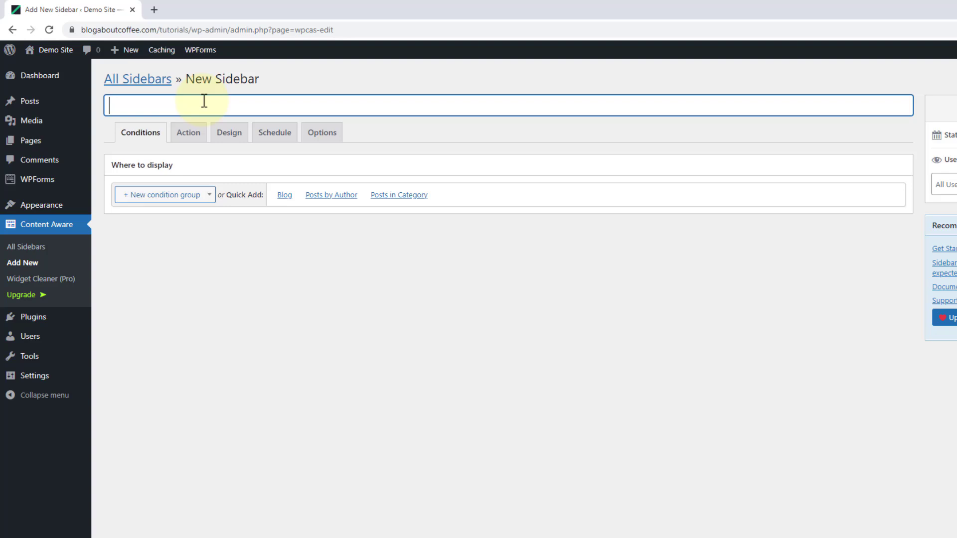
type("Custom Sidebar -")
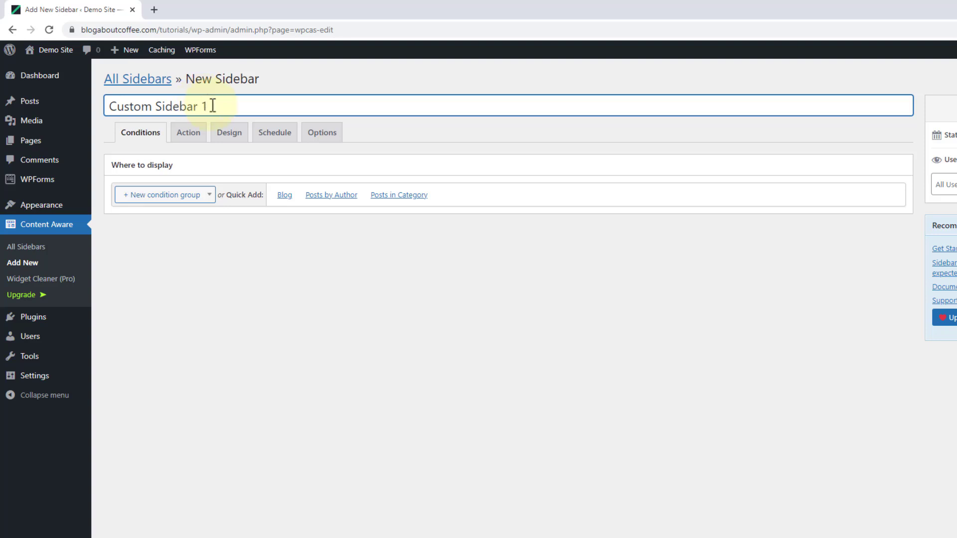
left_click(370, 133)
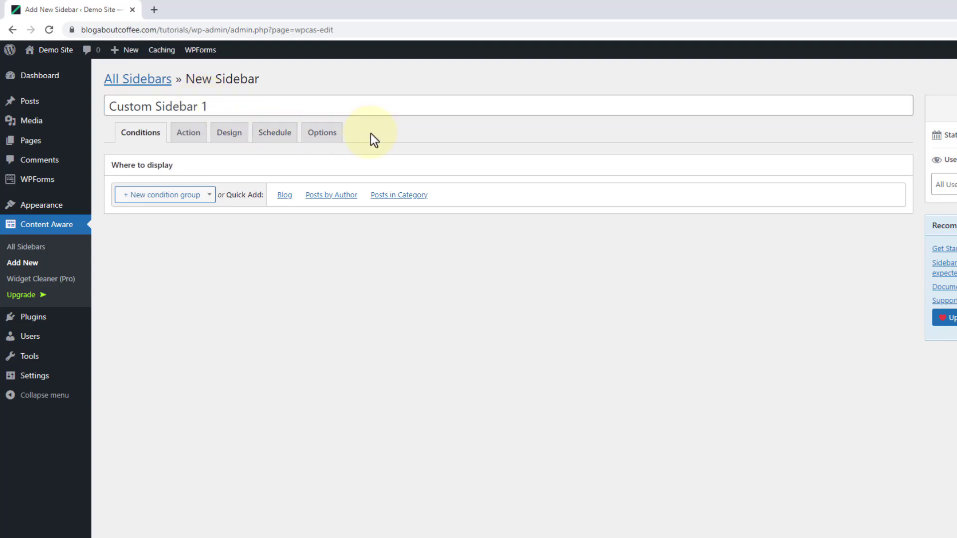
- Add a Pages display condition limited to the About and Contact pages
left_click(165, 195)
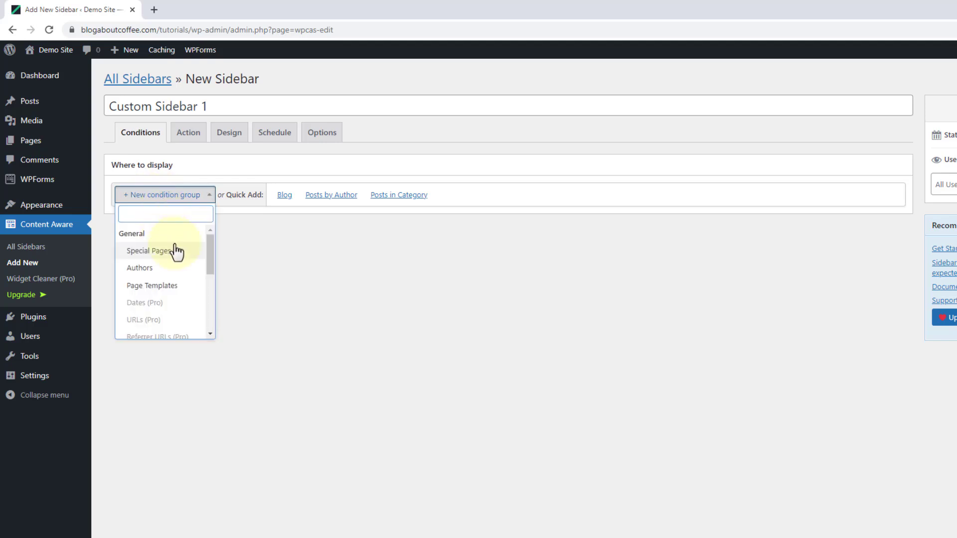
scroll(176, 253, "down", 2)
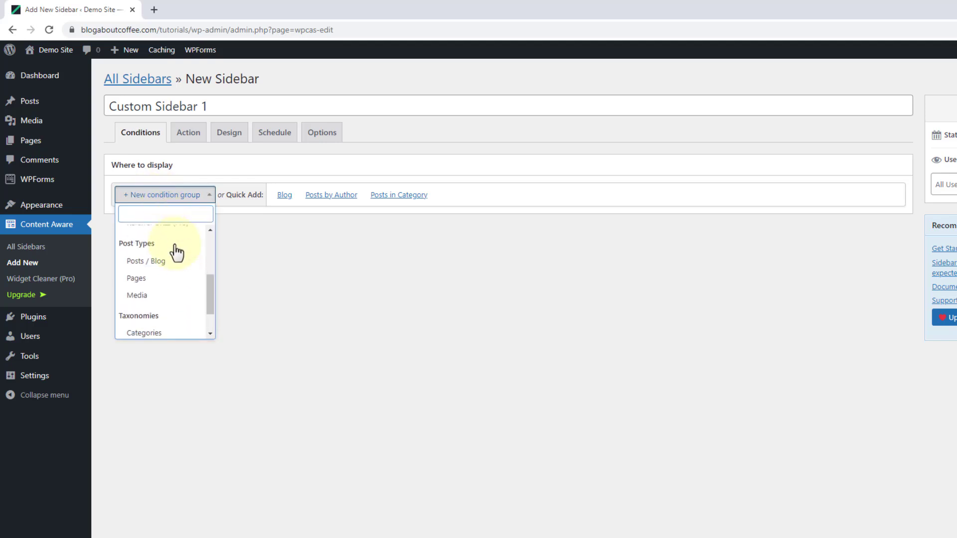
left_click(157, 282)
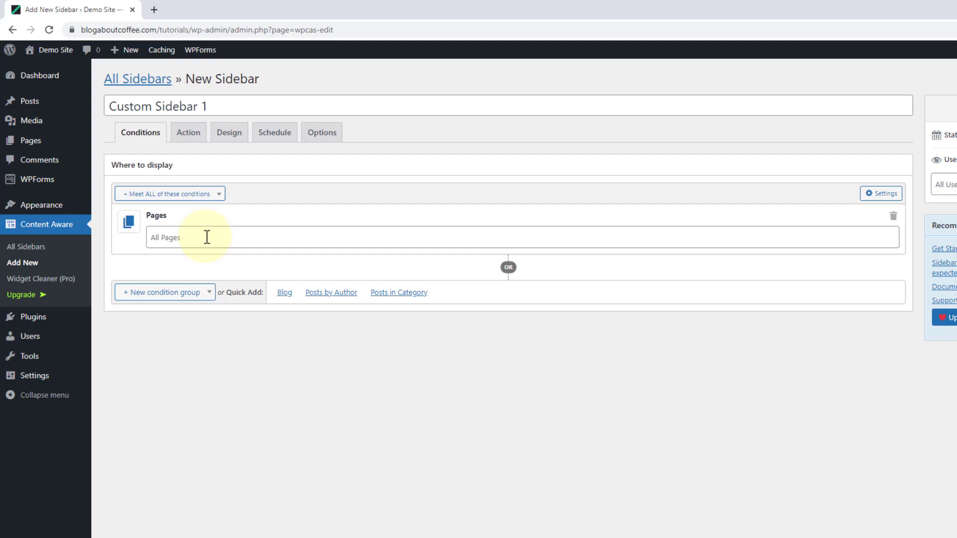
left_click(207, 237)
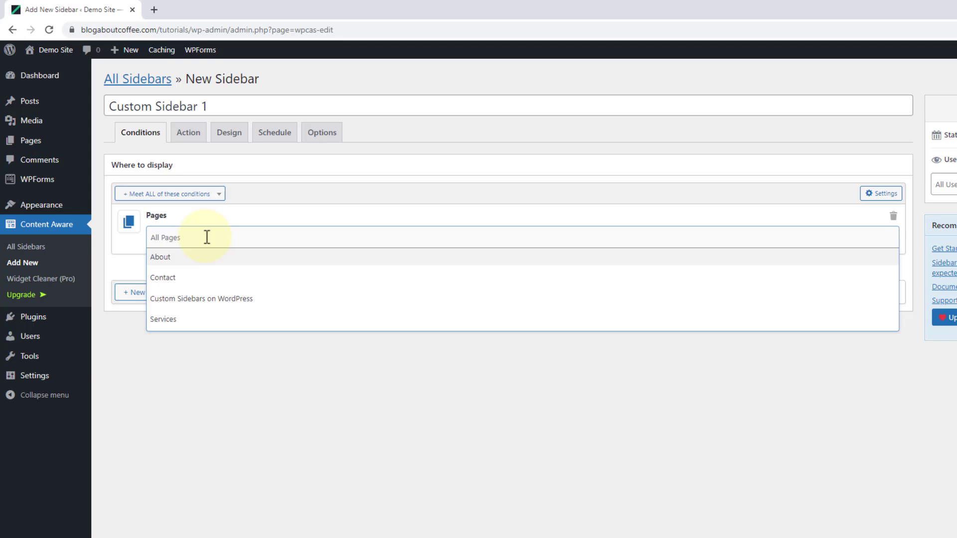
left_click(199, 260)
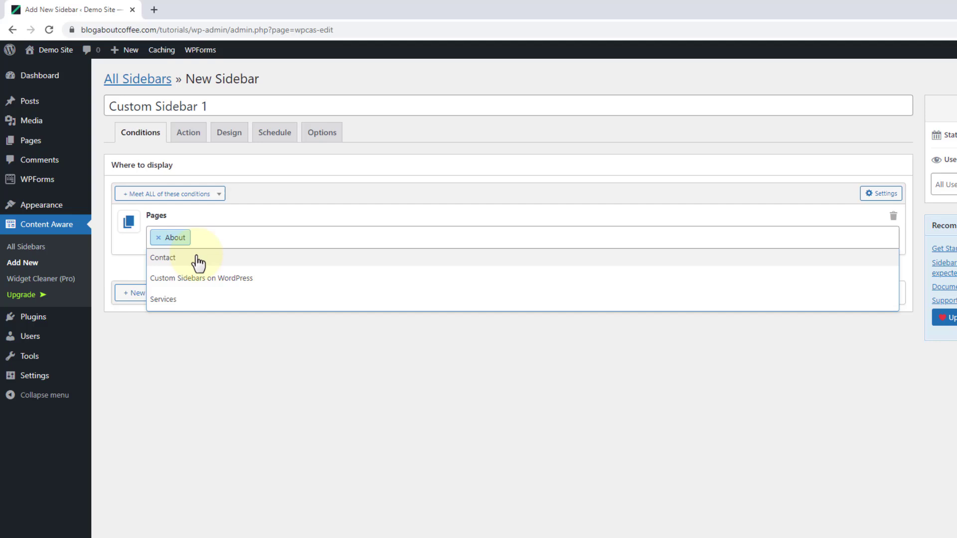
left_click(199, 259)
left_click(279, 325)
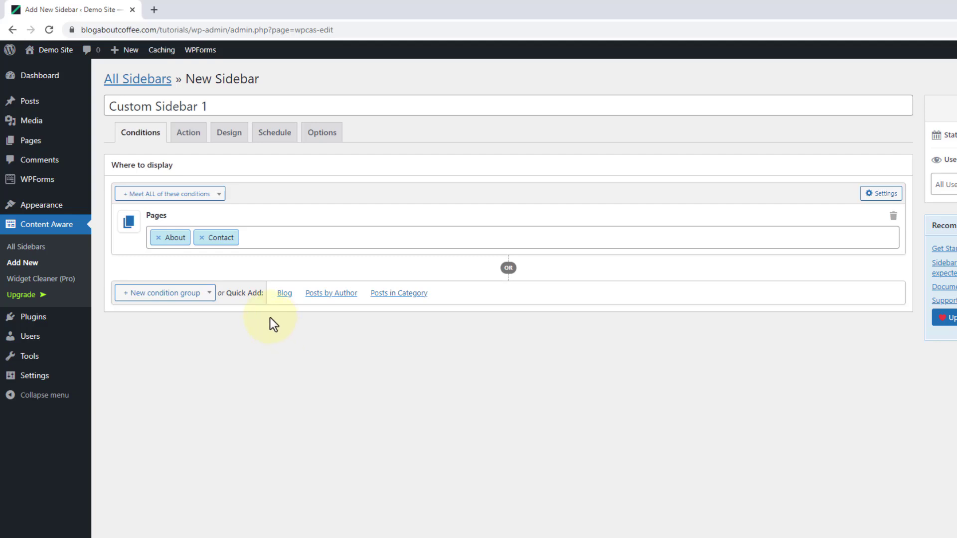
- Keep the sidebar action as Replace and set the target sidebar to the main Sidebar
left_click(188, 132)
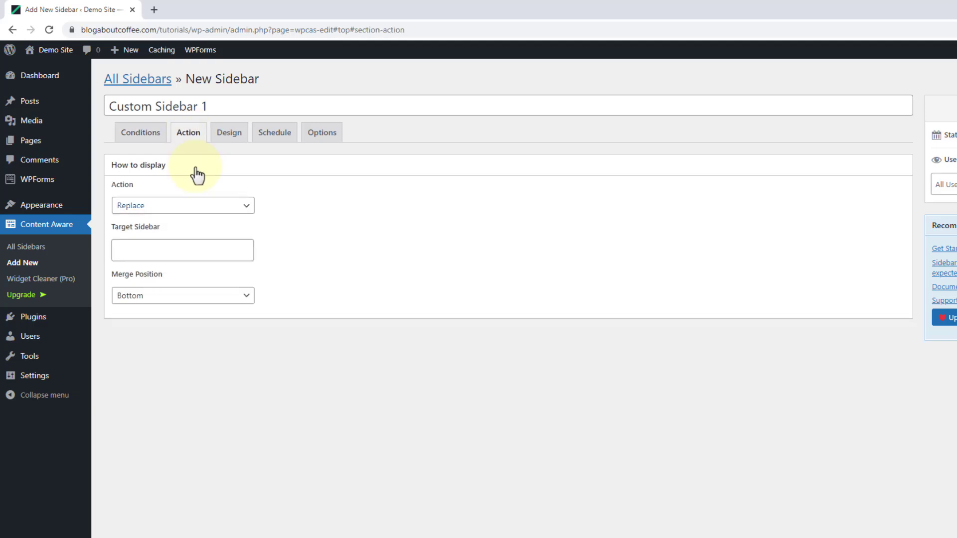
left_click(202, 217)
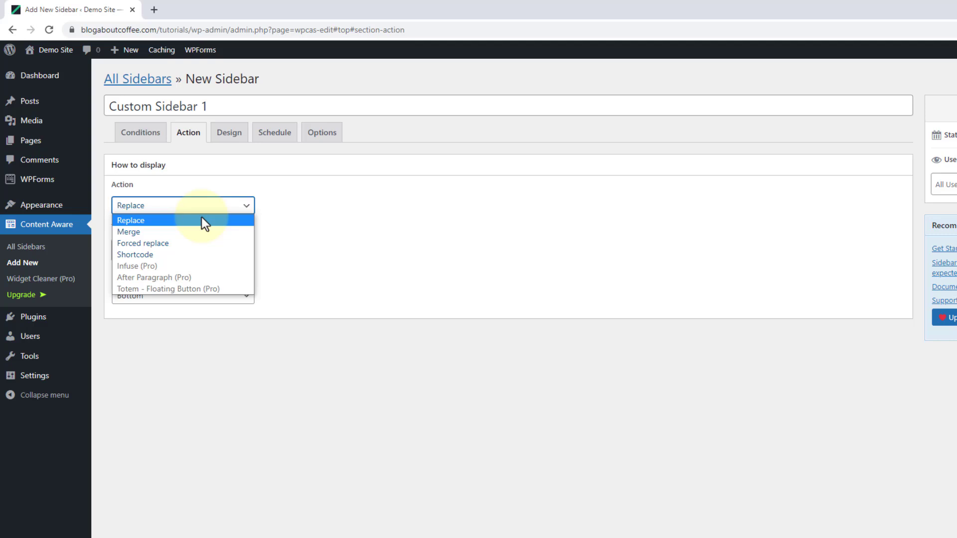
left_click(203, 220)
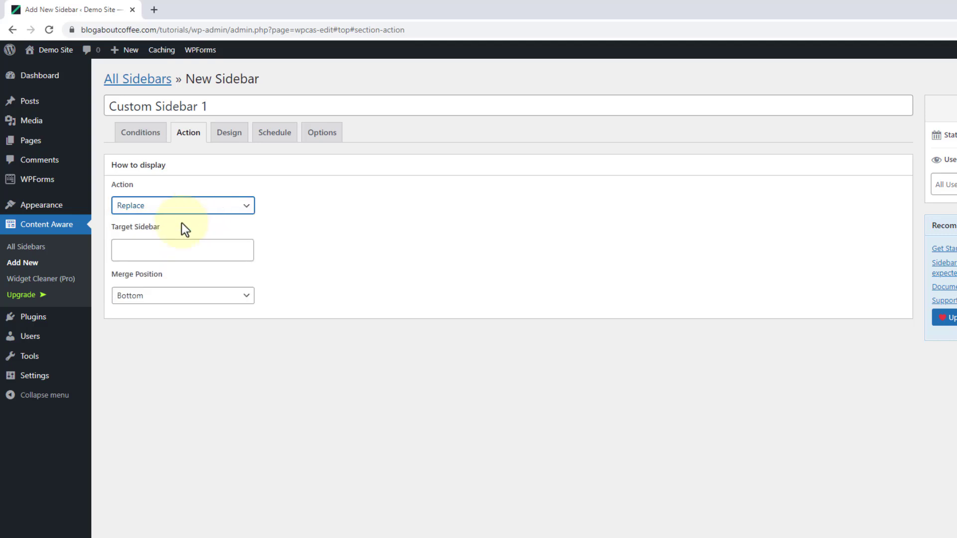
left_click(177, 247)
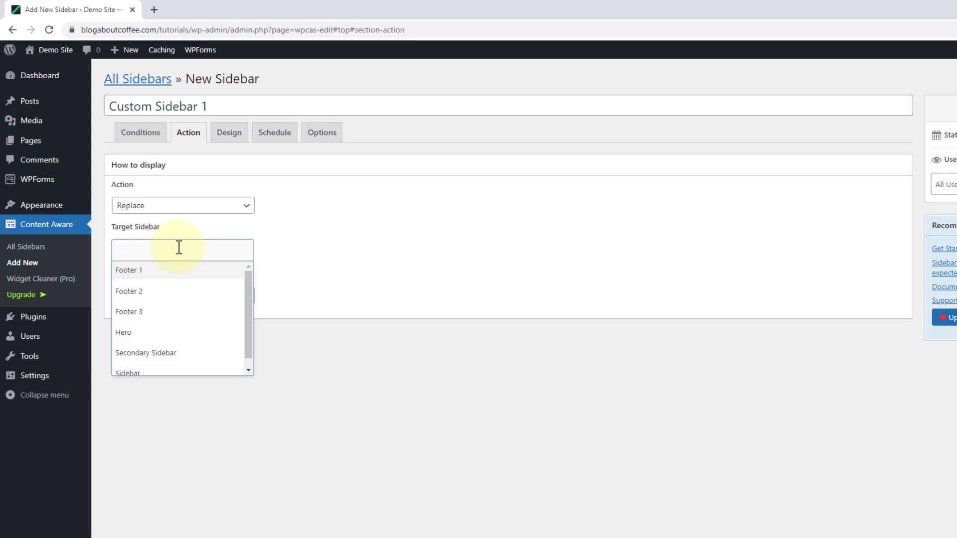
scroll(187, 284, "down", 1)
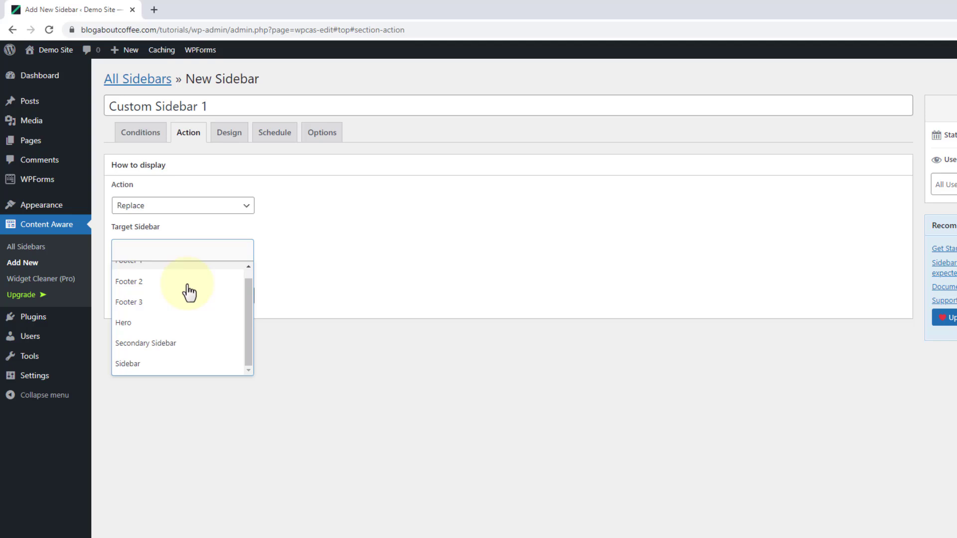
left_click(165, 366)
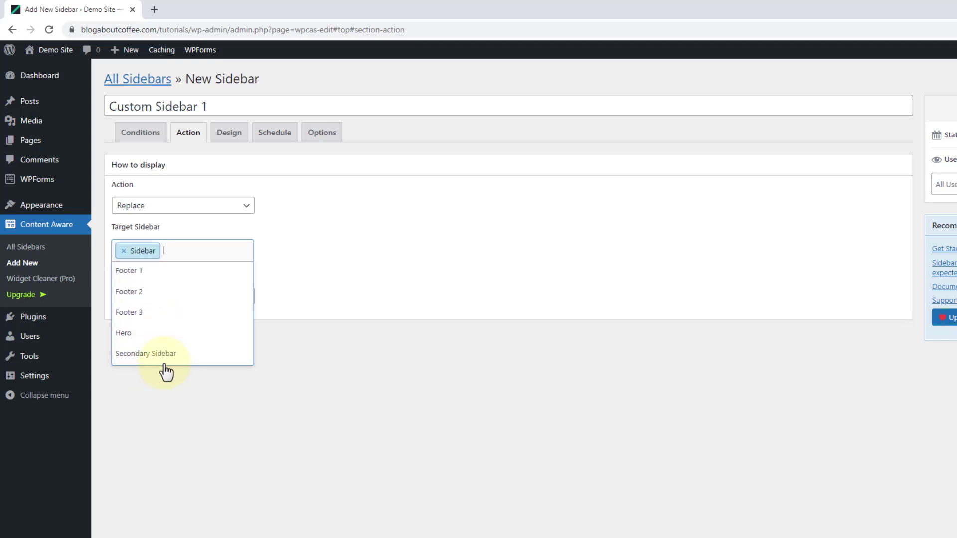
left_click(300, 304)
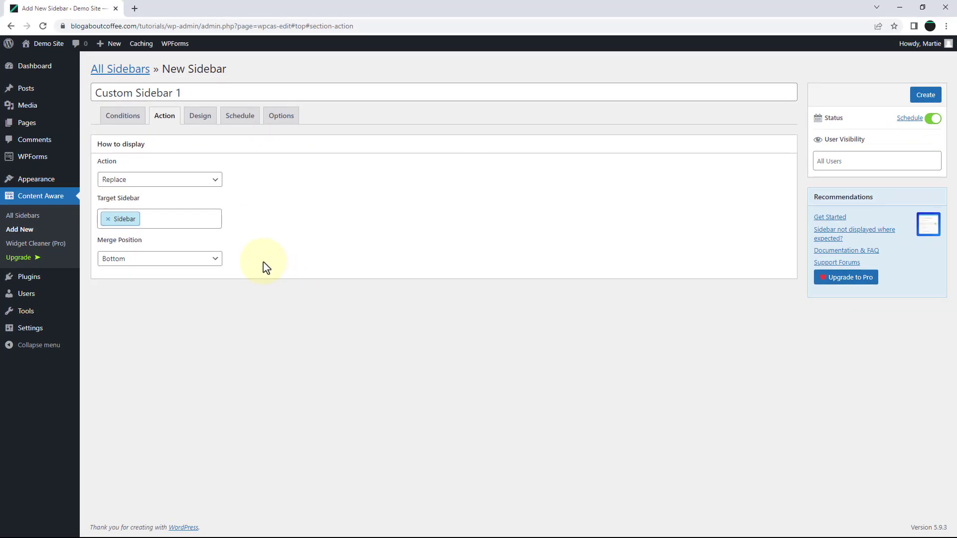
- Create Custom Sidebar 1 and view the front-end About page, whose sidebar is still empty
left_click(925, 99)
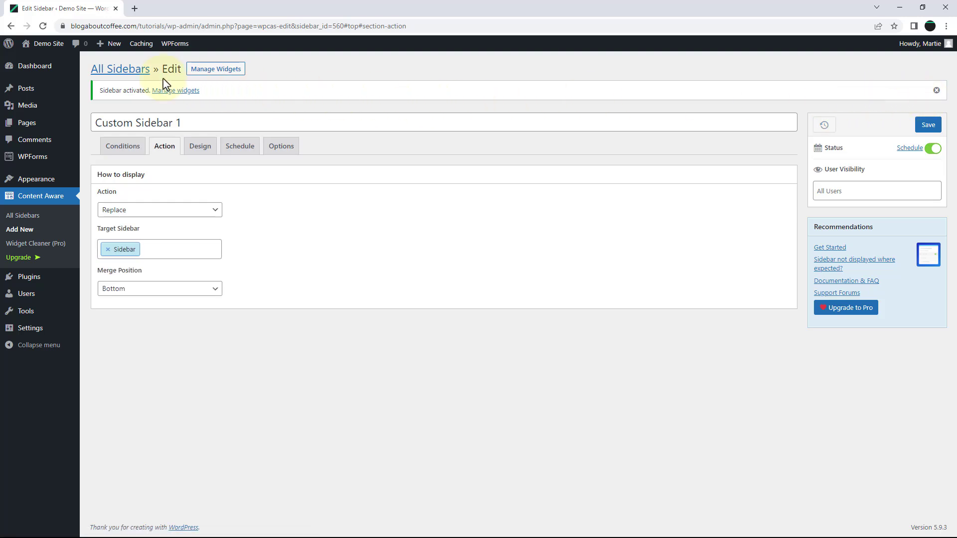
left_click(49, 44)
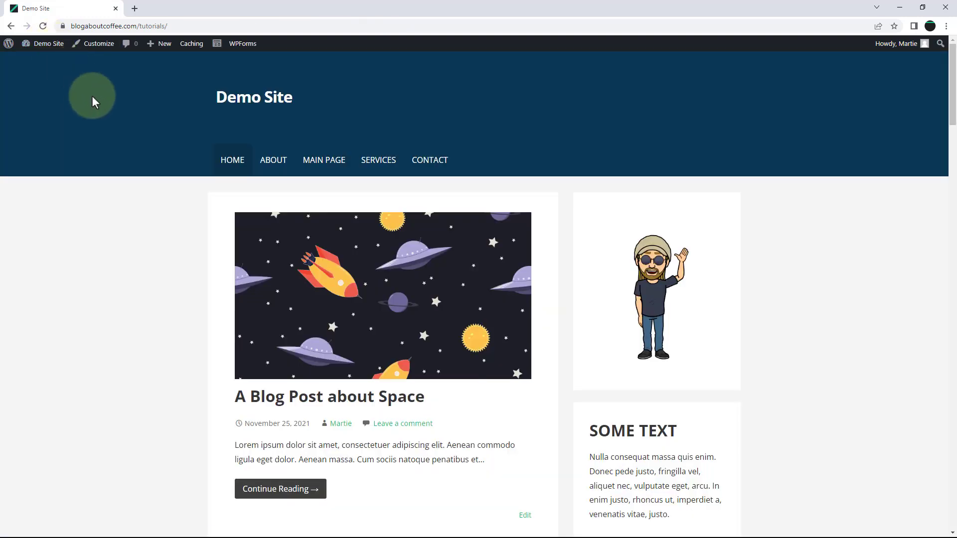
left_click(269, 161)
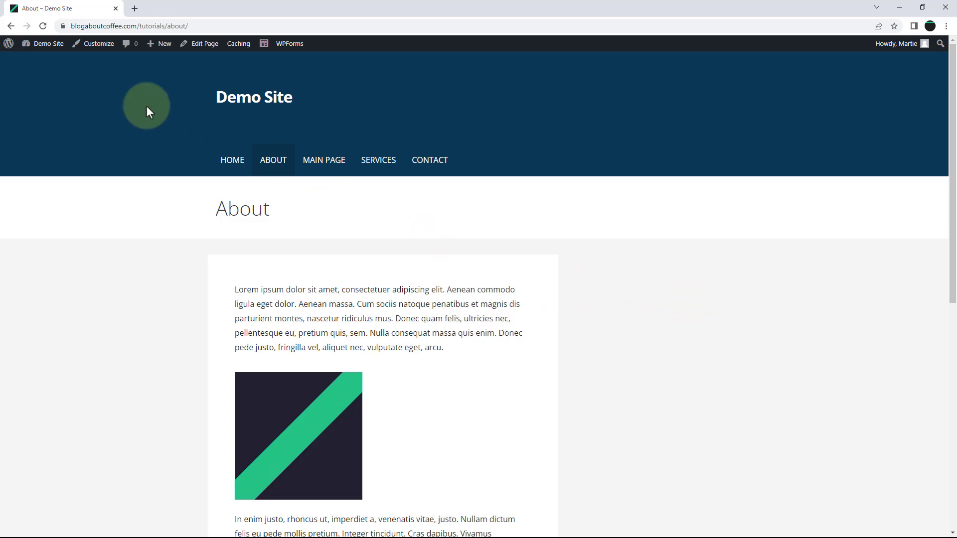
- In Appearance > Widgets, give Custom Sidebar 1 an image and 'New Sidebar' text, then update
left_click(47, 46)
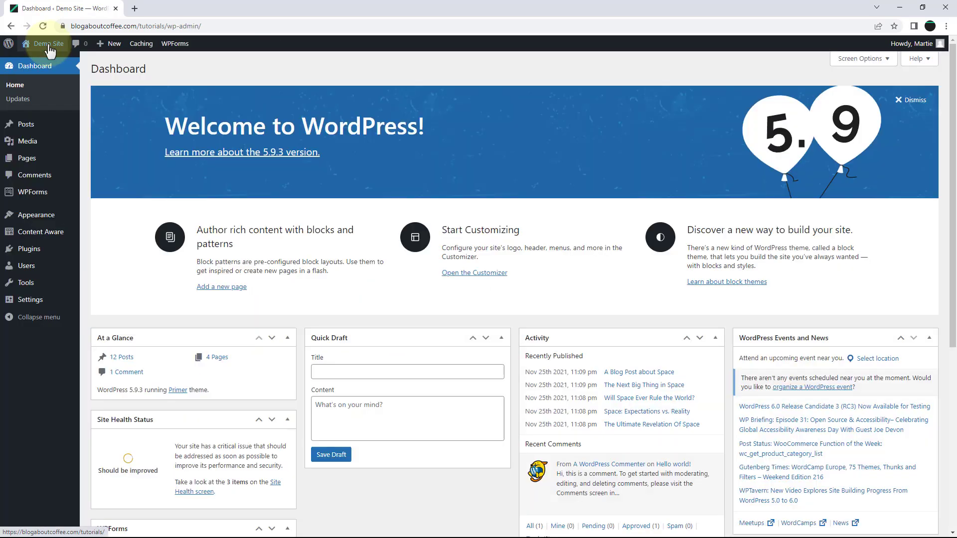
mouse_move(49, 219)
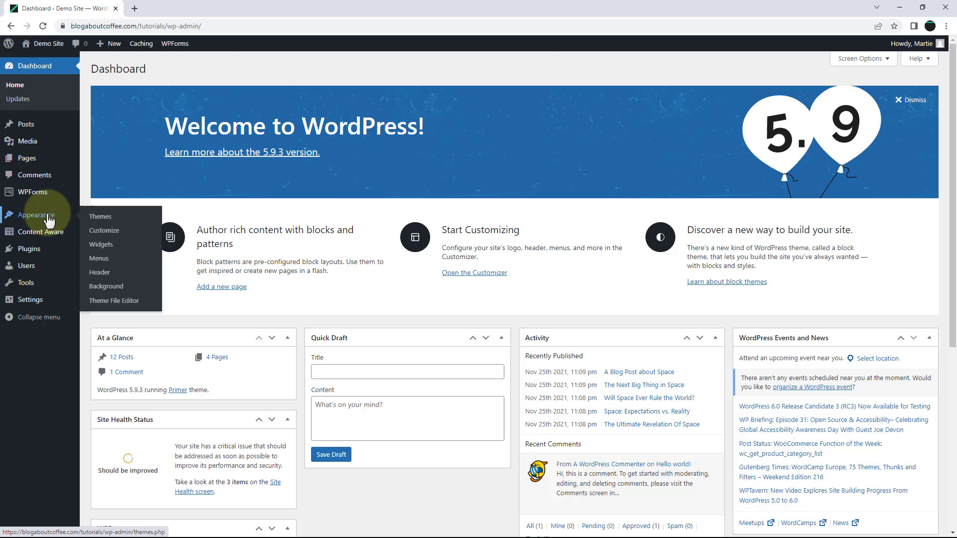
left_click(112, 251)
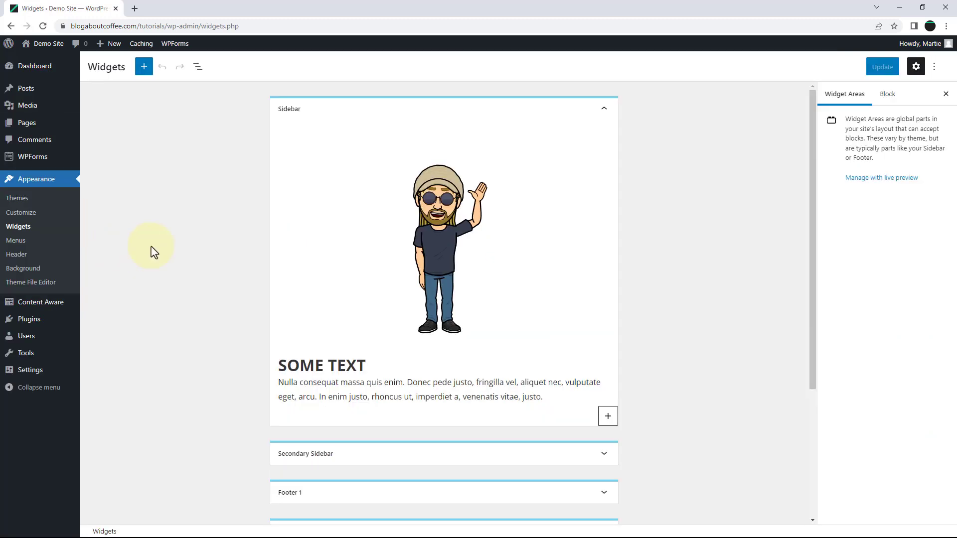
scroll(199, 259, "down", 4)
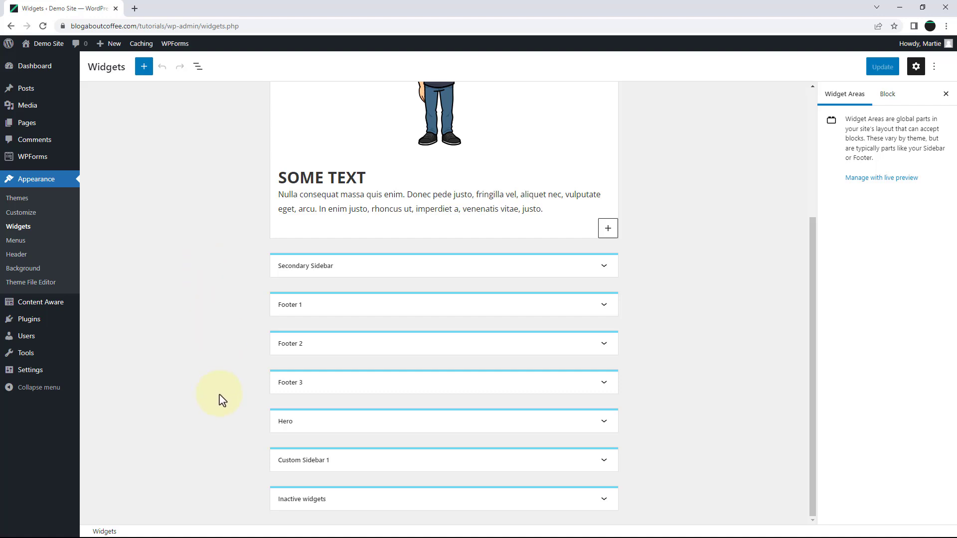
left_click(315, 465)
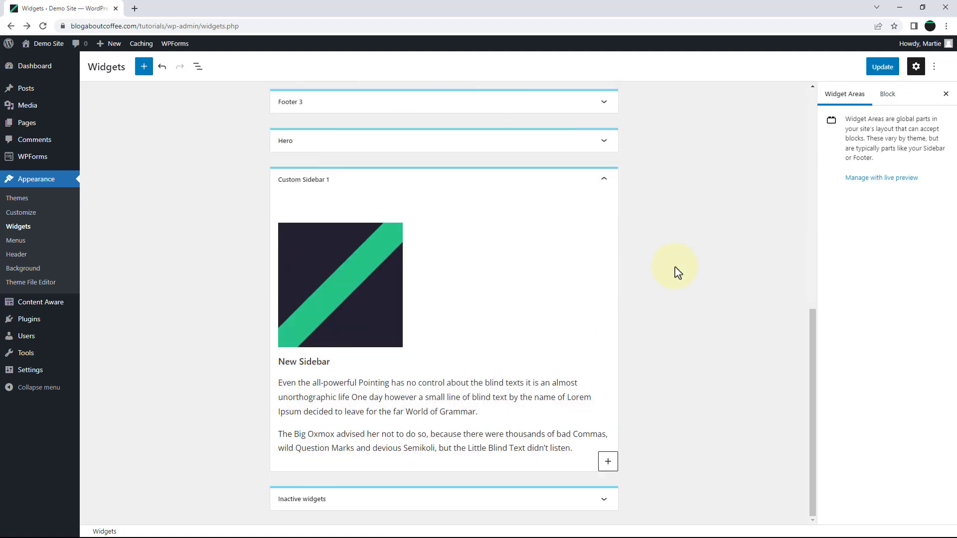
left_click(876, 73)
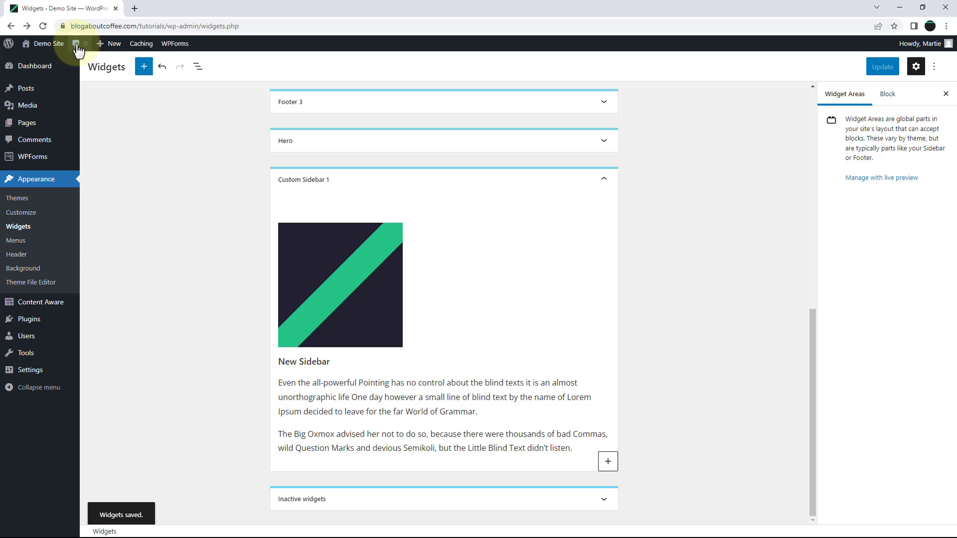
- Visit the front-end About page and scroll down to the green-striped image and New Sidebar text
left_click(58, 48)
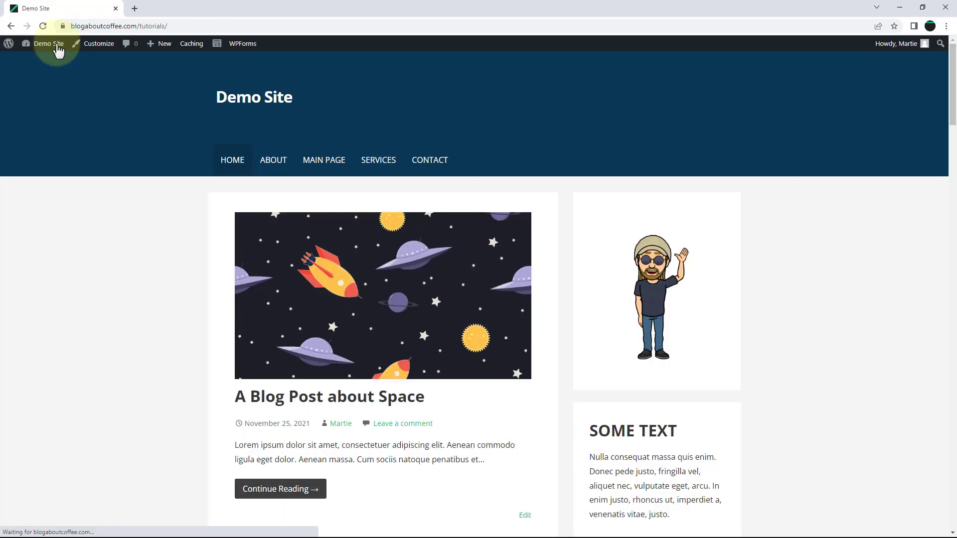
left_click(263, 163)
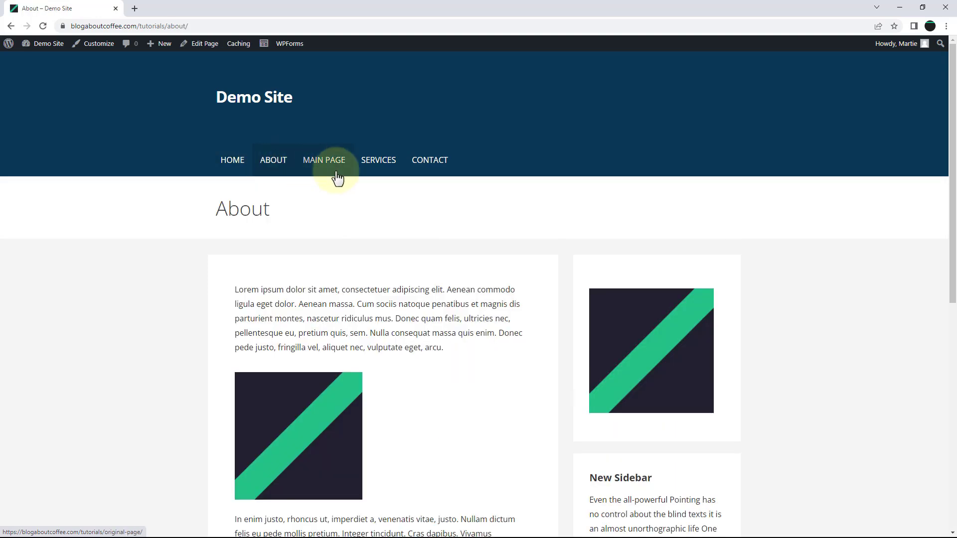
scroll(584, 221, "down", 3)
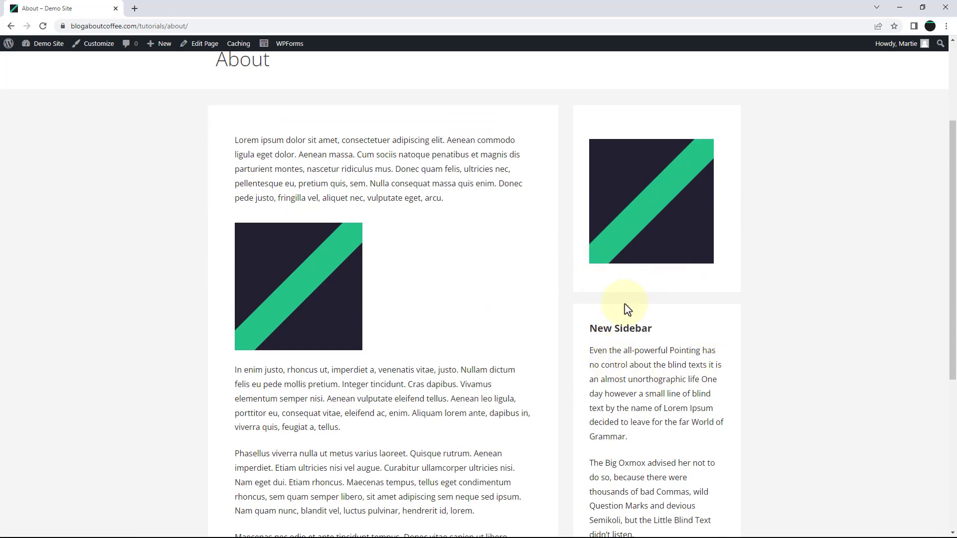